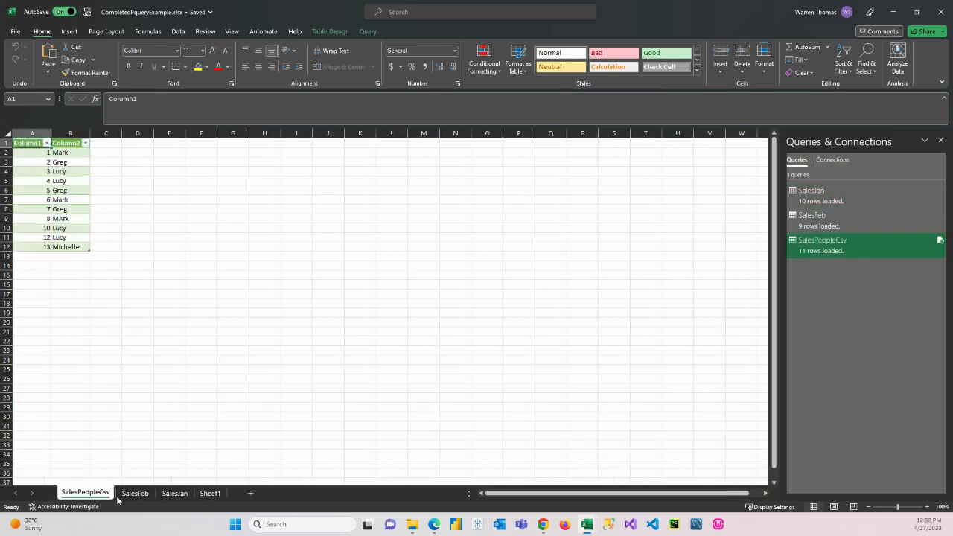
Review the data on the SalesFeb, SalesJan and SalesPeopleCsv sheets, and check Sheet1.
click(137, 494)
click(174, 494)
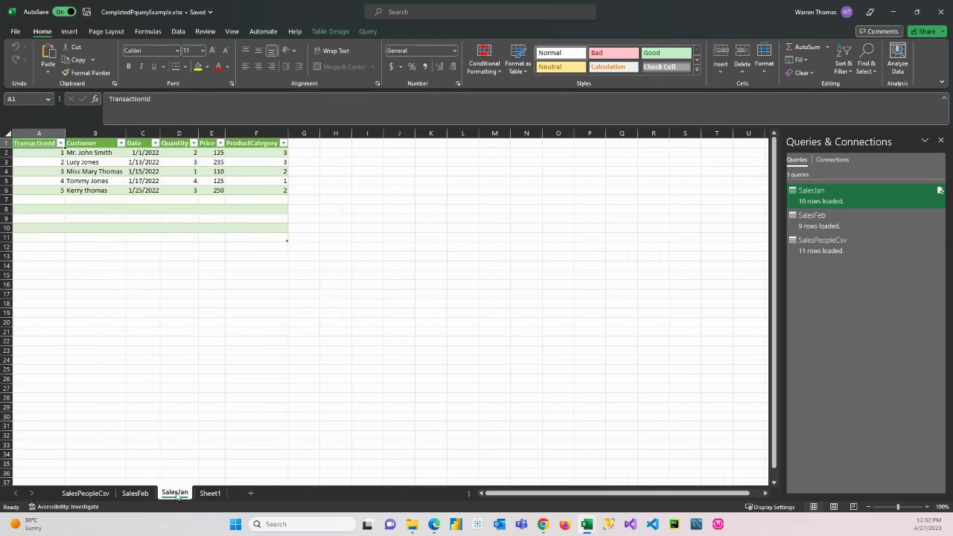
click(136, 494)
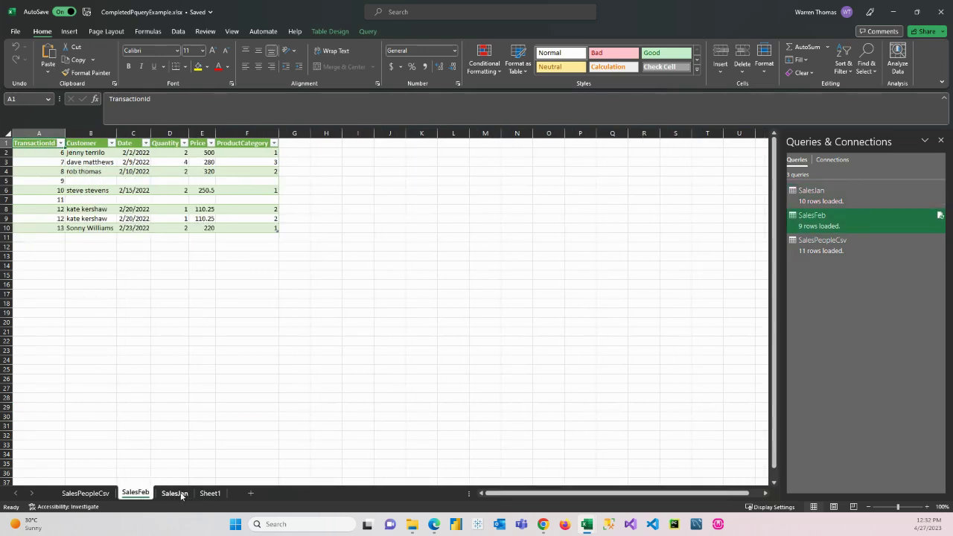
click(176, 495)
click(136, 494)
click(175, 494)
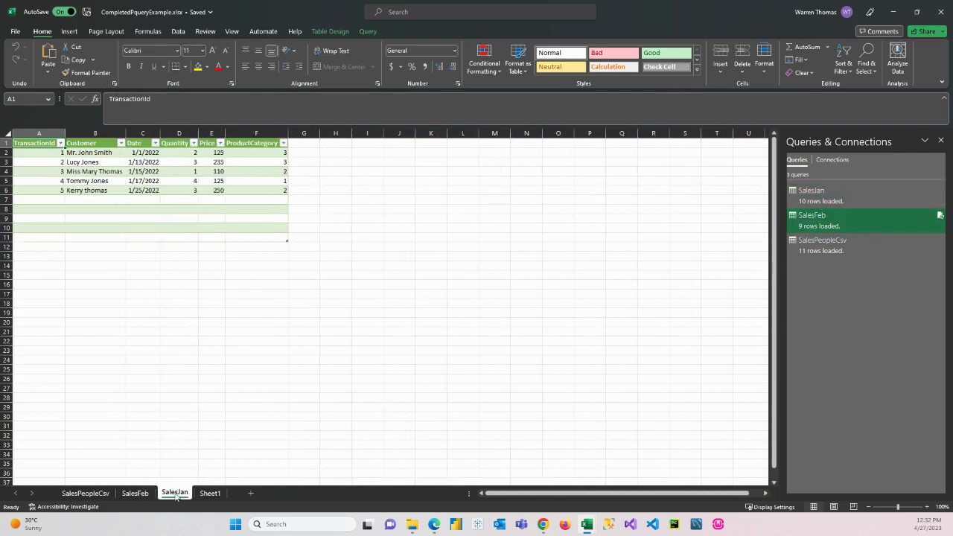
click(136, 493)
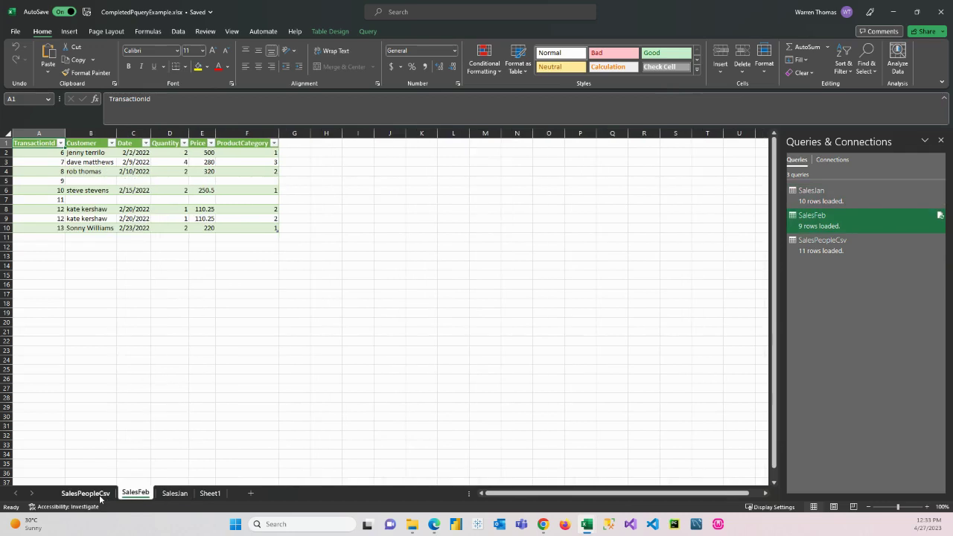
click(100, 497)
click(210, 493)
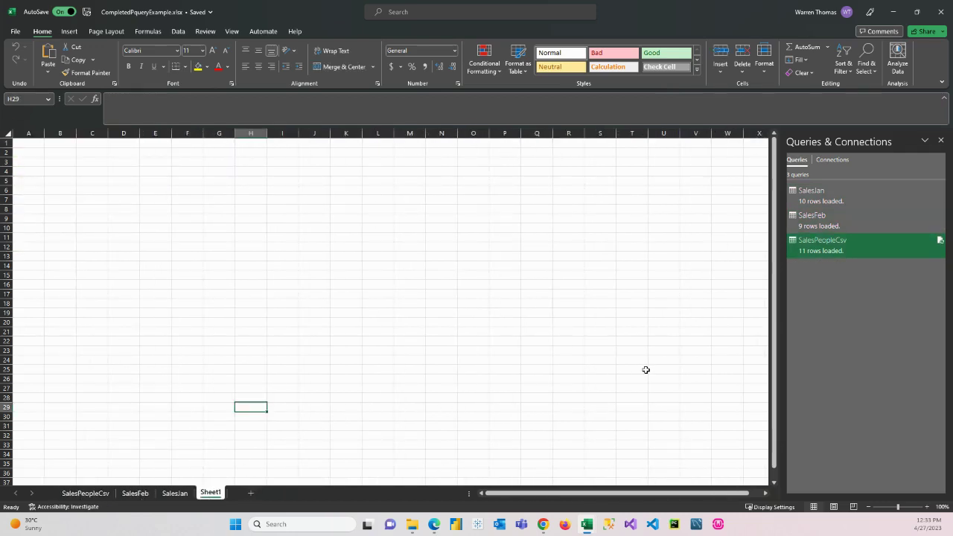
Open the SalesJan query for editing in the Power Query Editor.
click(811, 196)
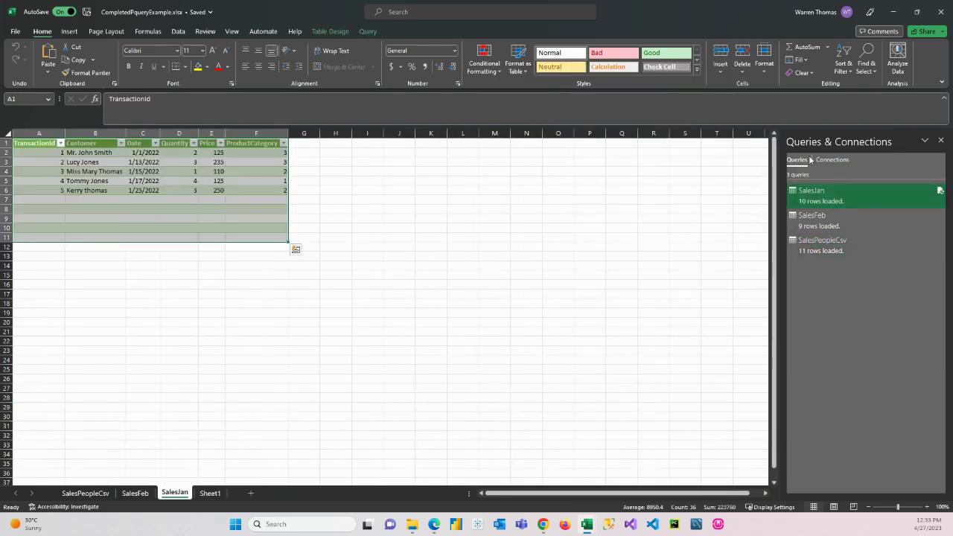
right_click(808, 198)
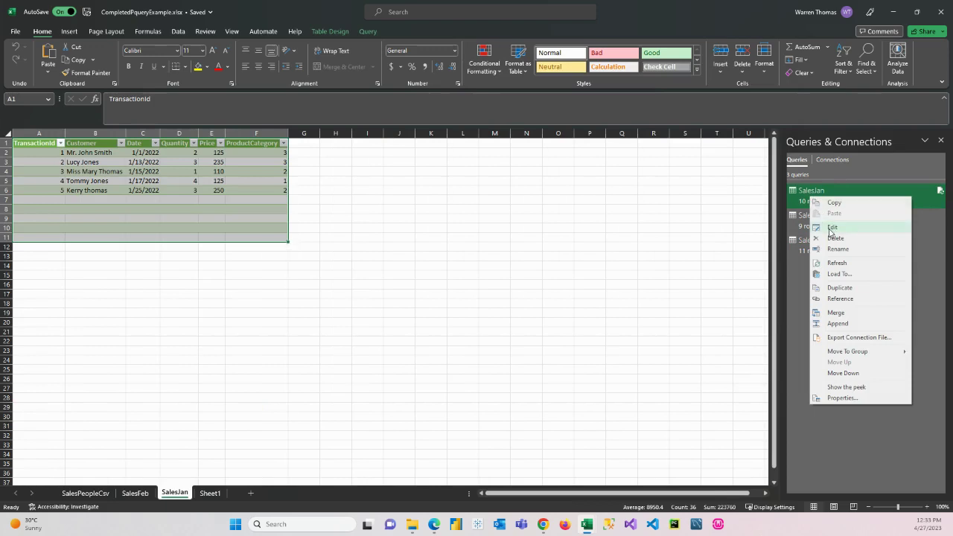
click(831, 228)
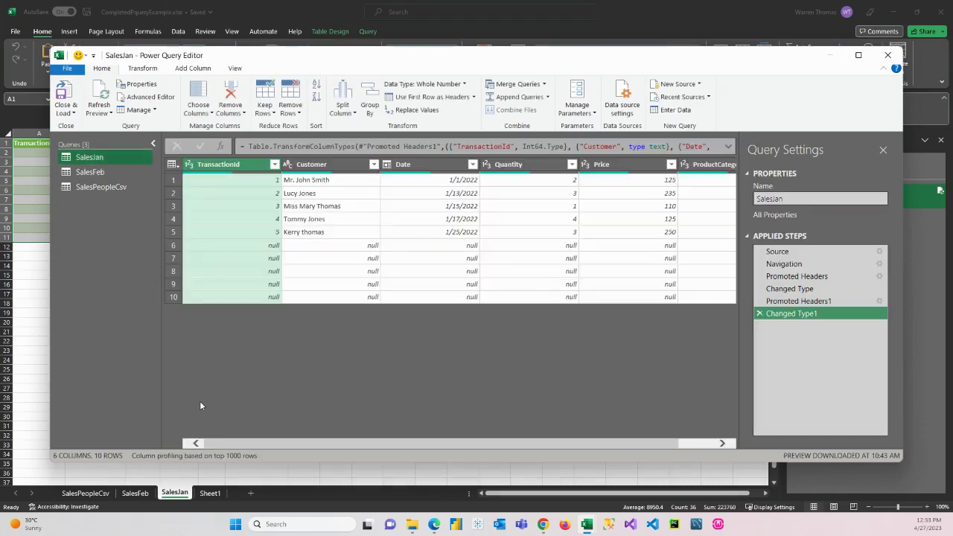
Examine the previews of the SalesFeb, SalesPeopleCsv and SalesJan queries, comparing their columns and rows, and end on SalesJan.
click(80, 172)
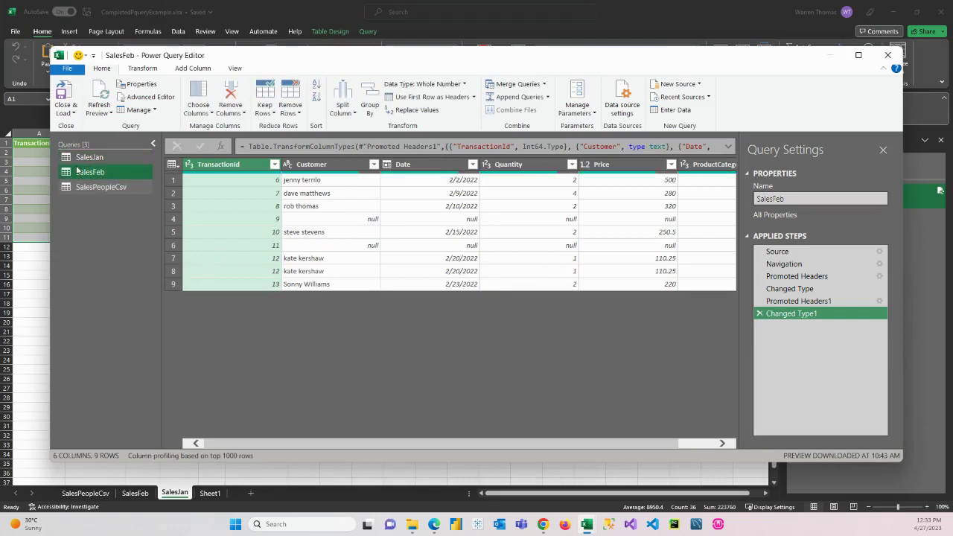
click(89, 187)
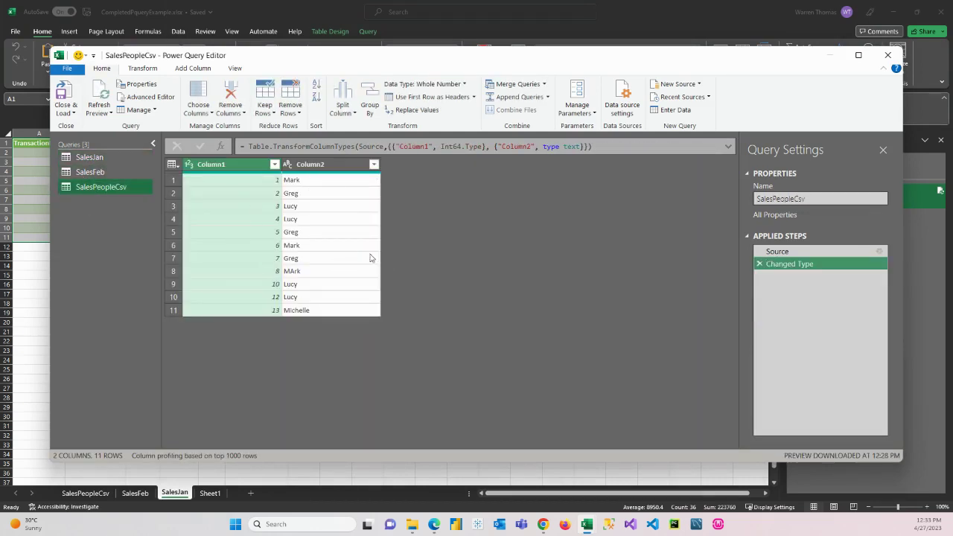
click(97, 172)
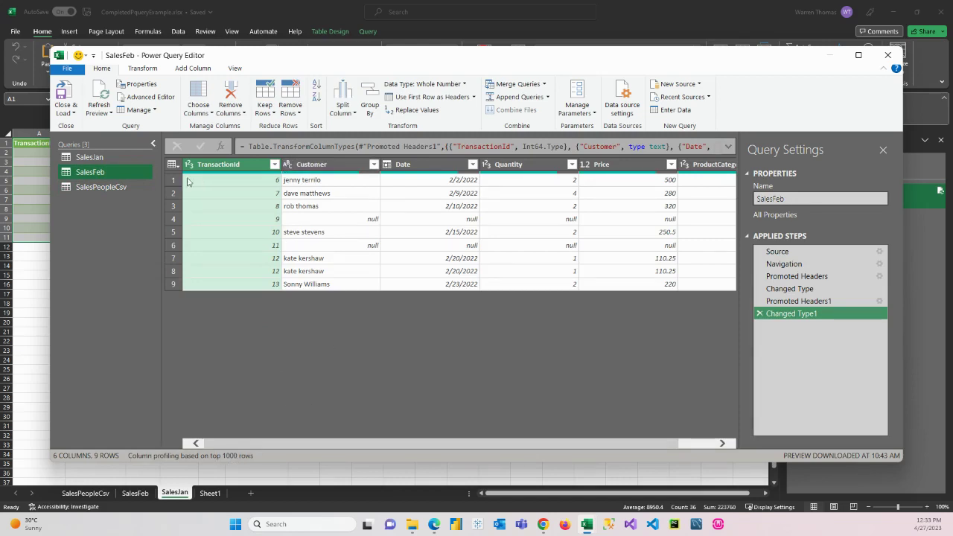
click(90, 157)
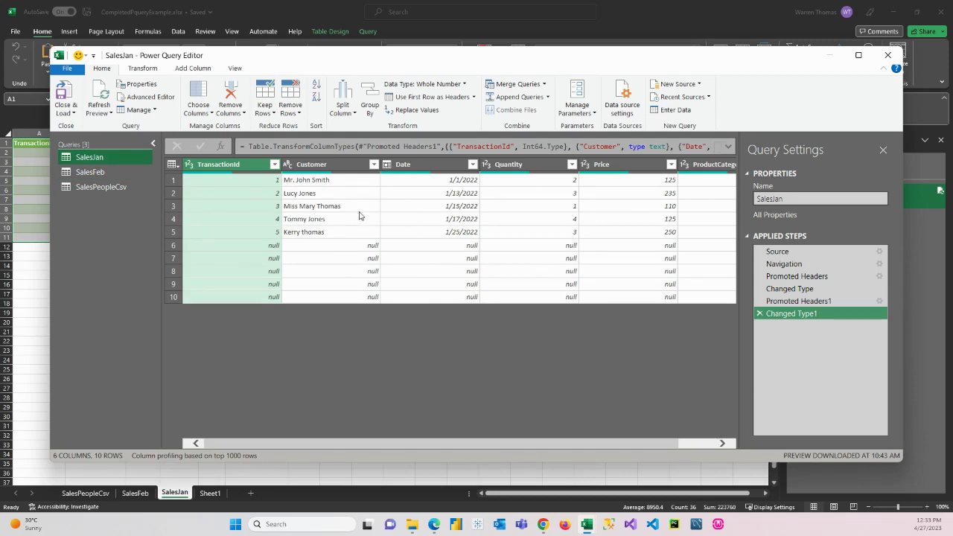
click(91, 171)
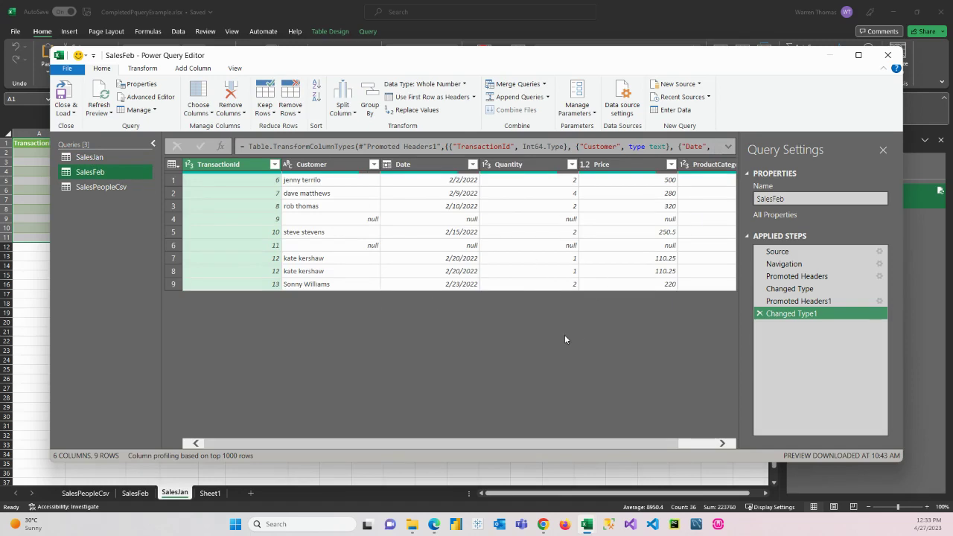
click(109, 159)
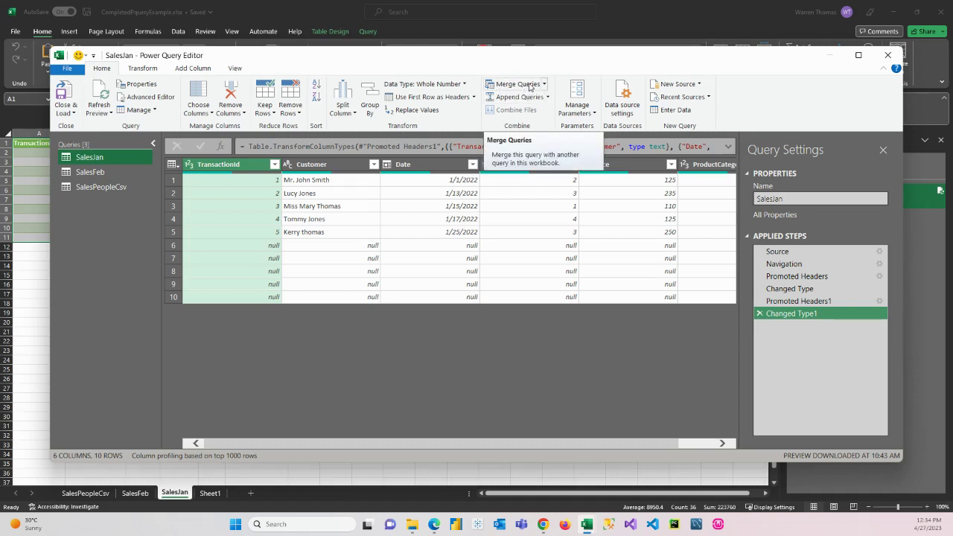
click(544, 84)
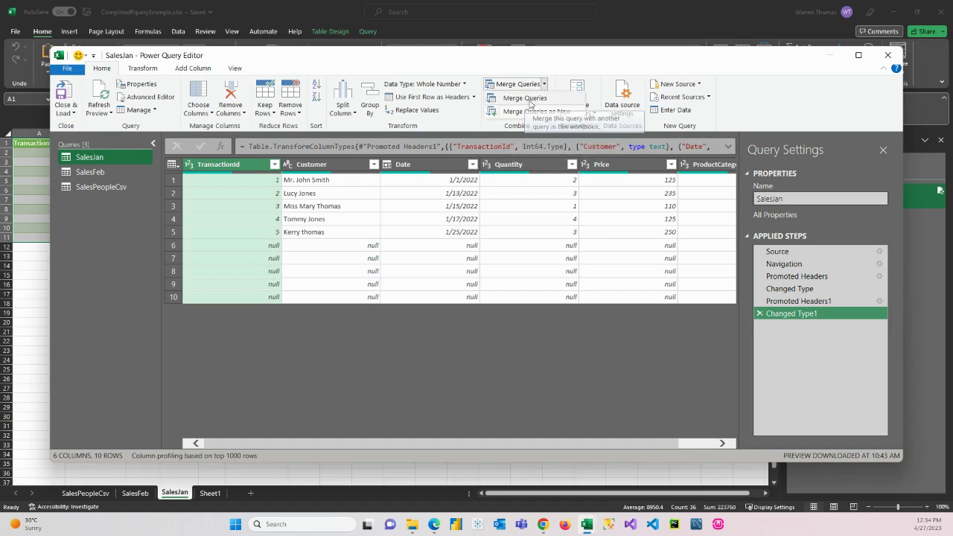
click(530, 111)
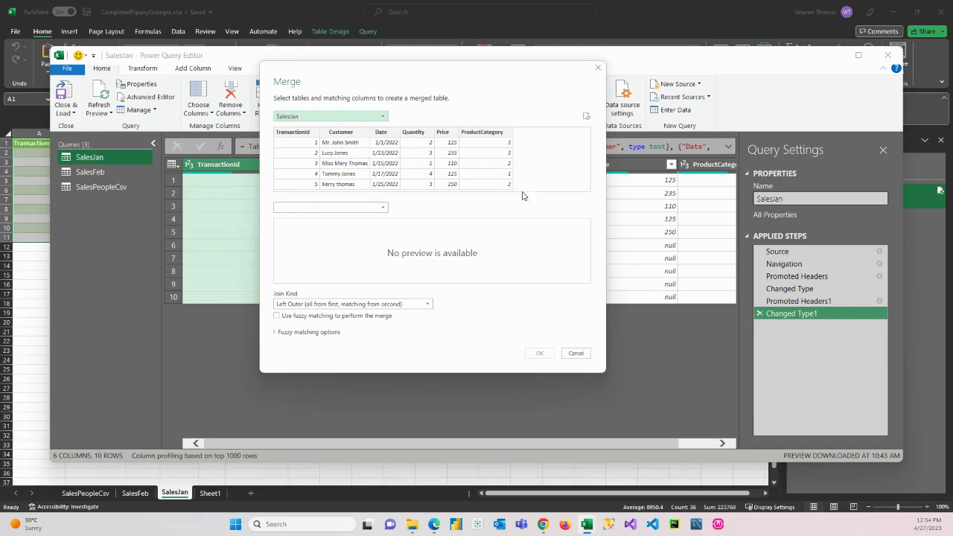
click(575, 355)
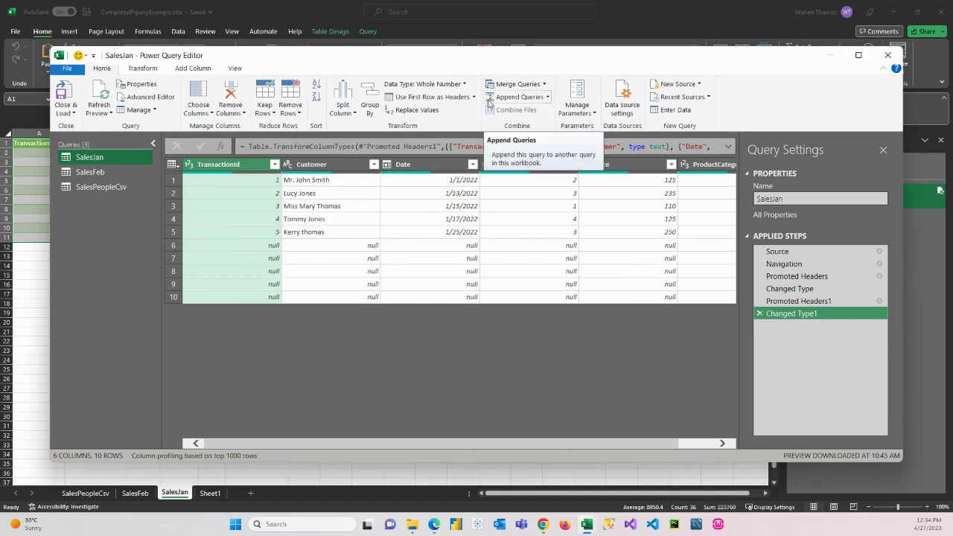
Append queries as new using the two-table option, with SalesJan as the first table and SalesFeb as the second.
click(491, 97)
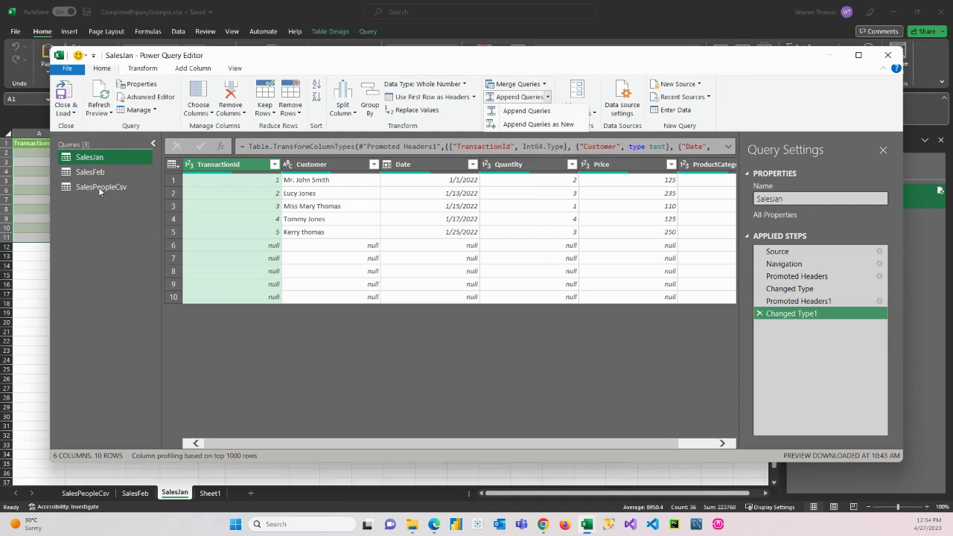
click(562, 125)
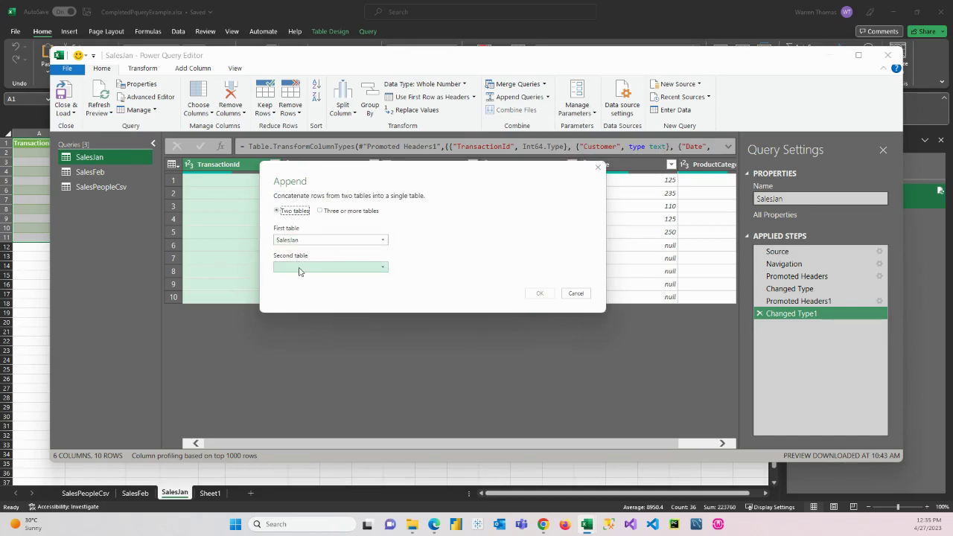
click(320, 211)
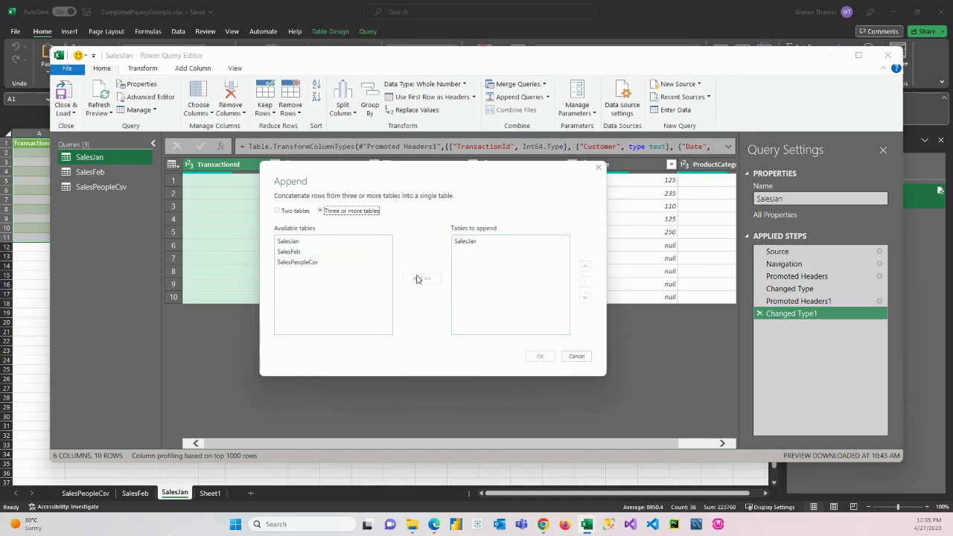
click(293, 251)
click(418, 278)
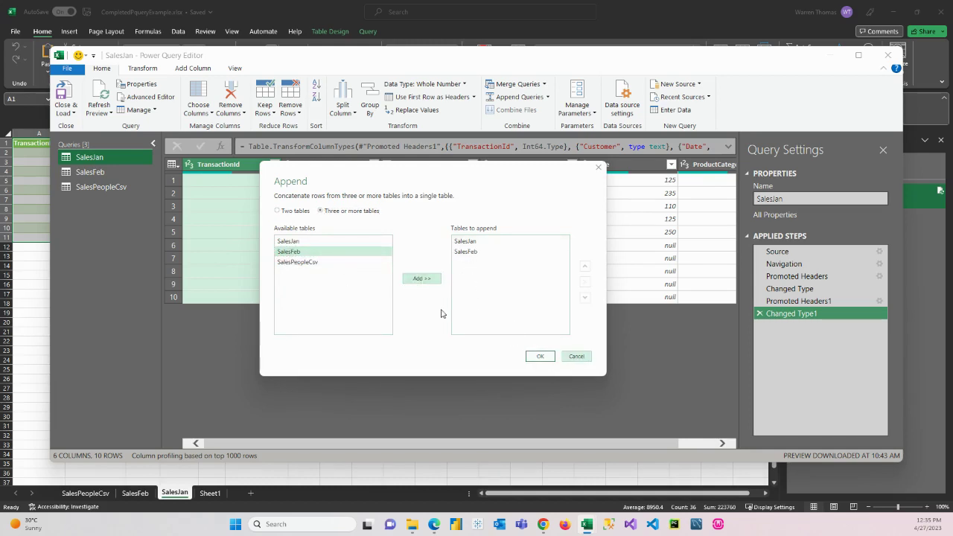
click(283, 212)
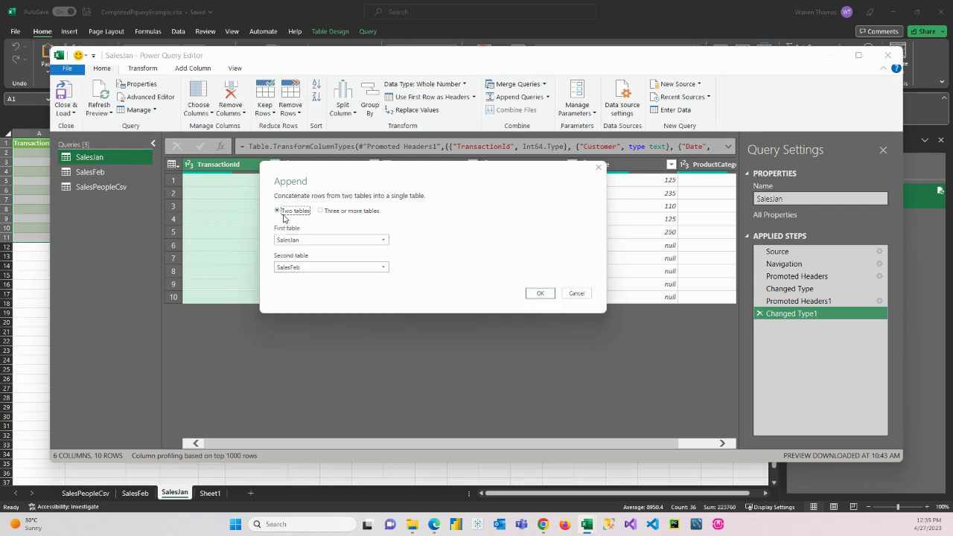
click(379, 241)
click(299, 251)
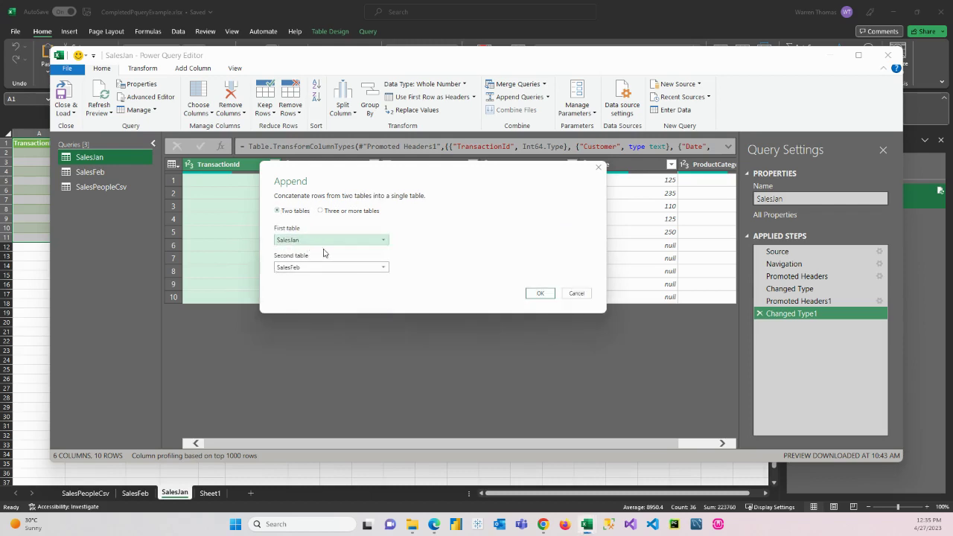
click(361, 267)
click(288, 289)
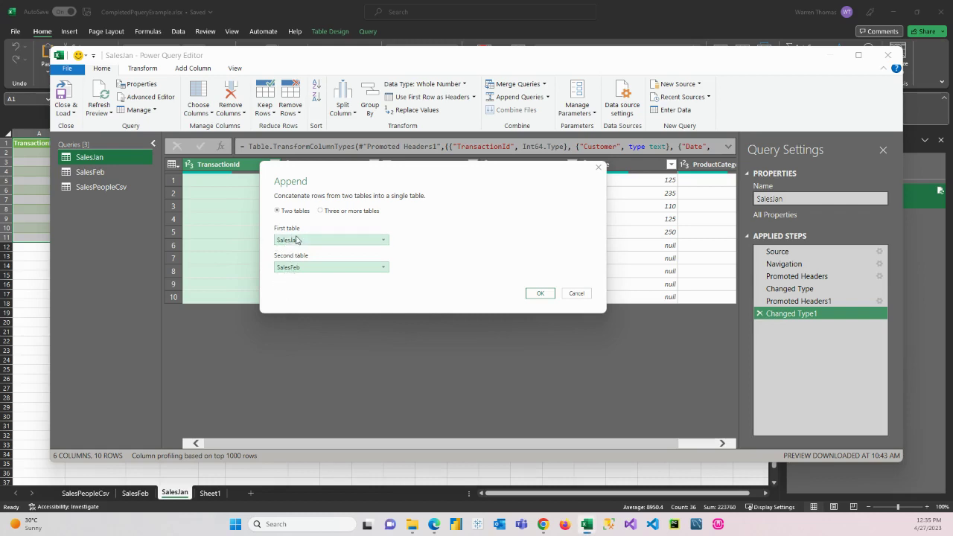
click(540, 294)
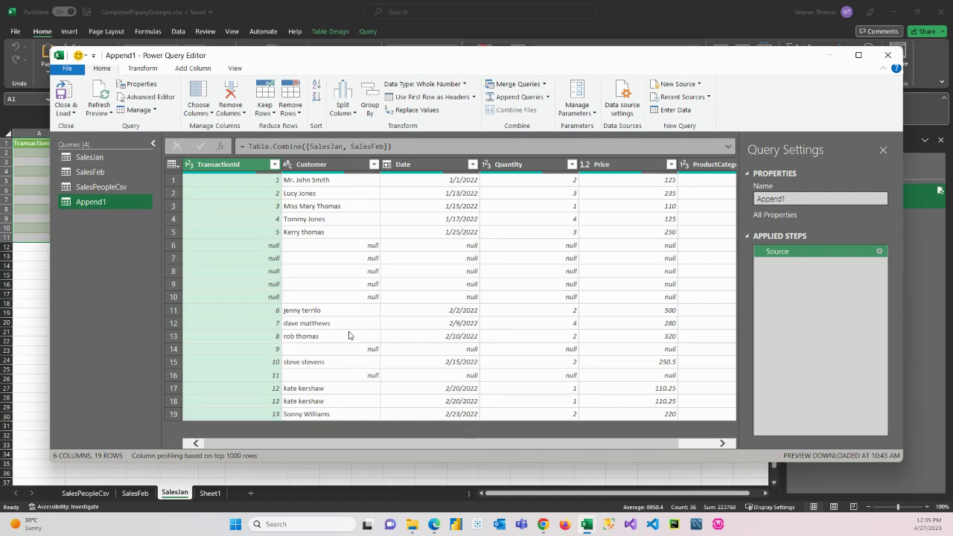
Rename the new appended query to combinedData.
double_click(825, 198)
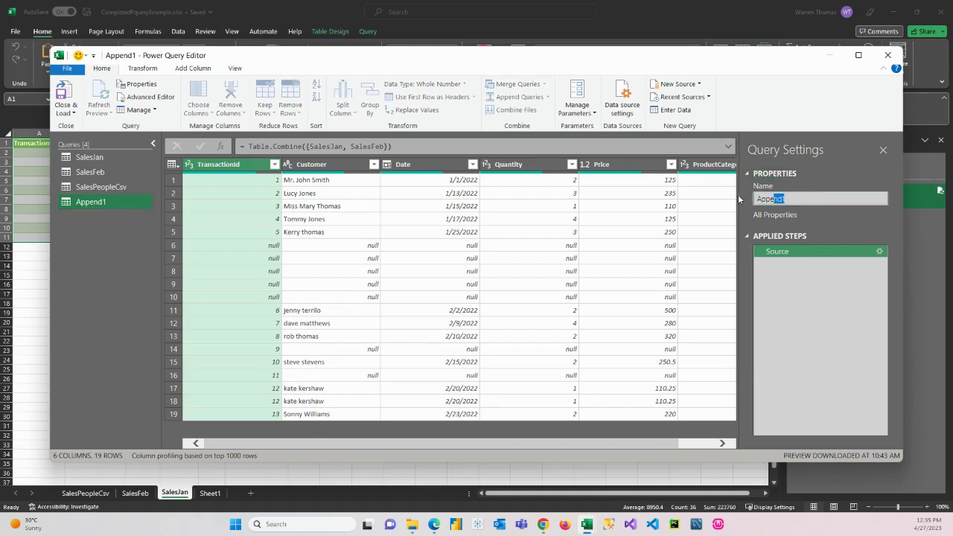
text(combinedData)
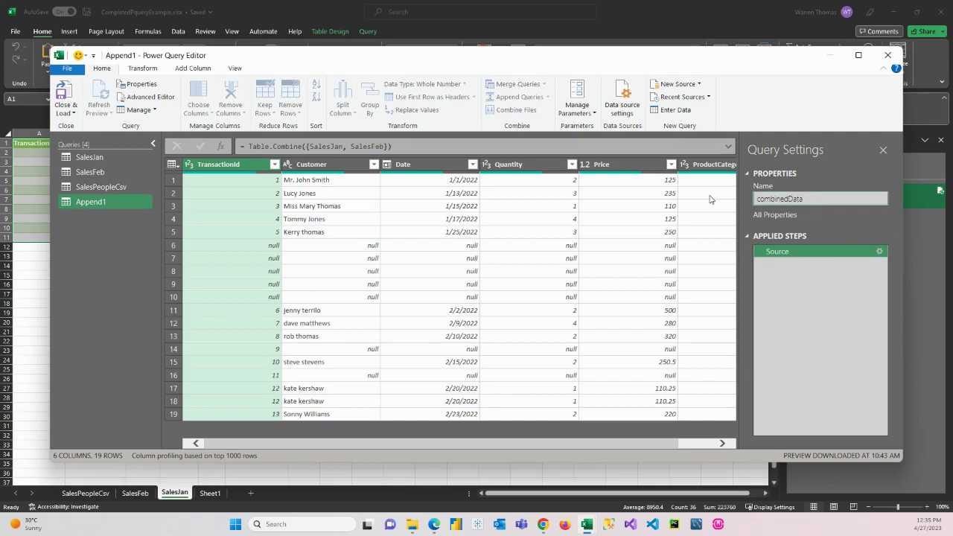
key(Return)
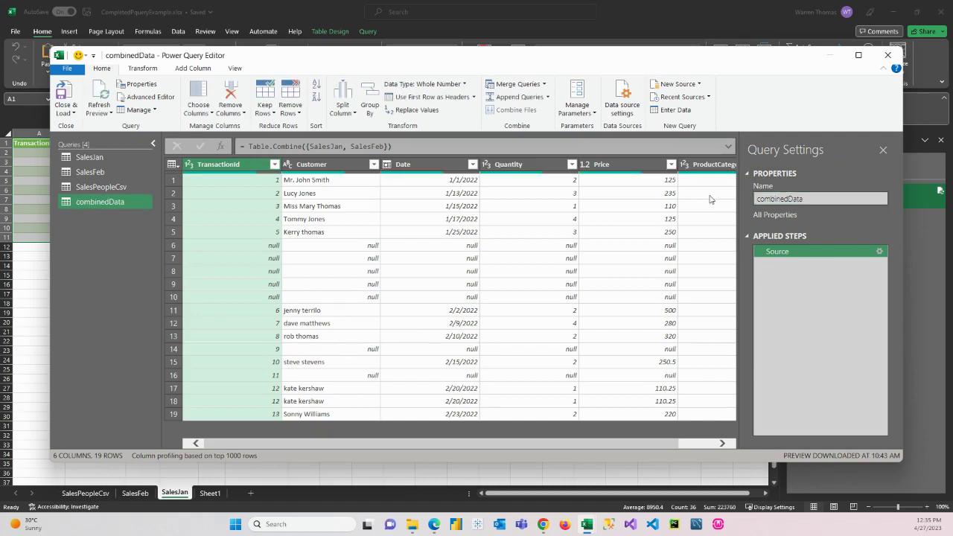